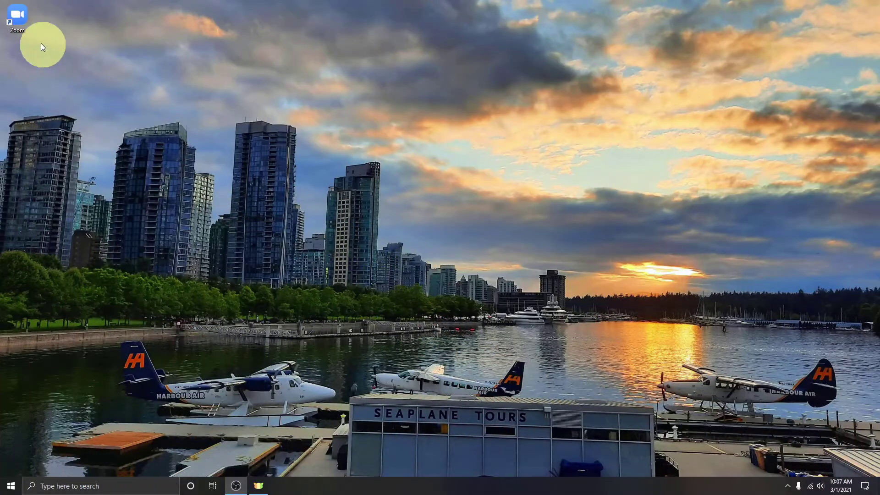
Launch Zoom, start a new meeting with computer audio, and maximize the meeting window
{"action": "double_click", "coordinate": [20, 19]}
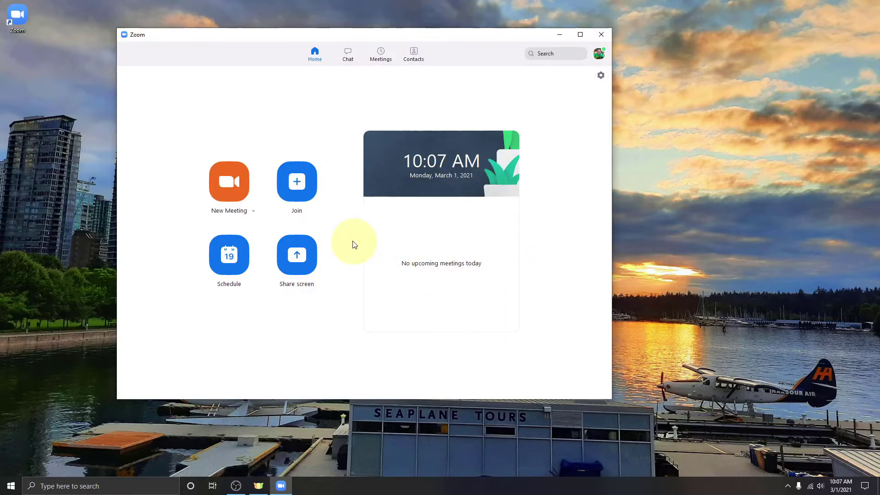
{"action": "left_click", "coordinate": [226, 184]}
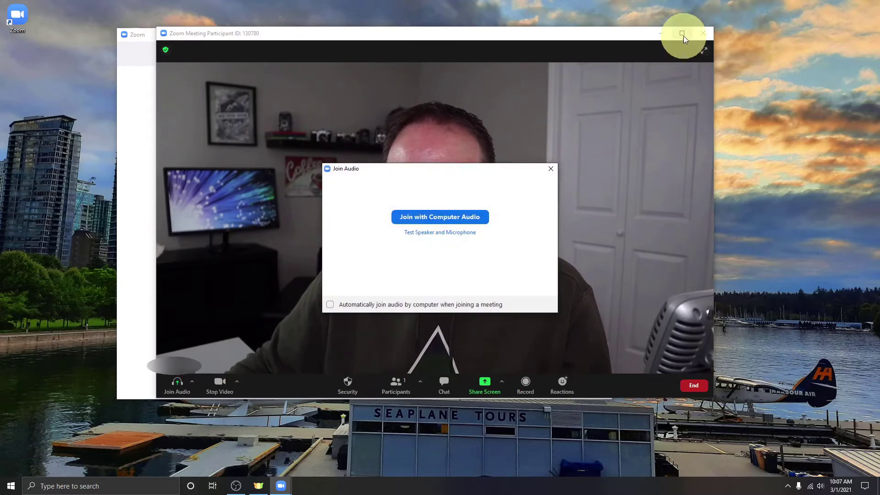
{"action": "left_click", "coordinate": [440, 216]}
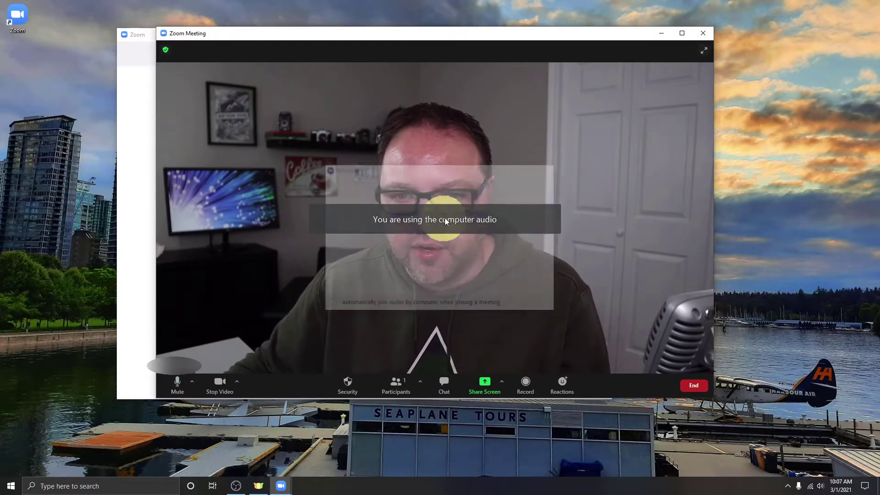
{"action": "left_click", "coordinate": [683, 34]}
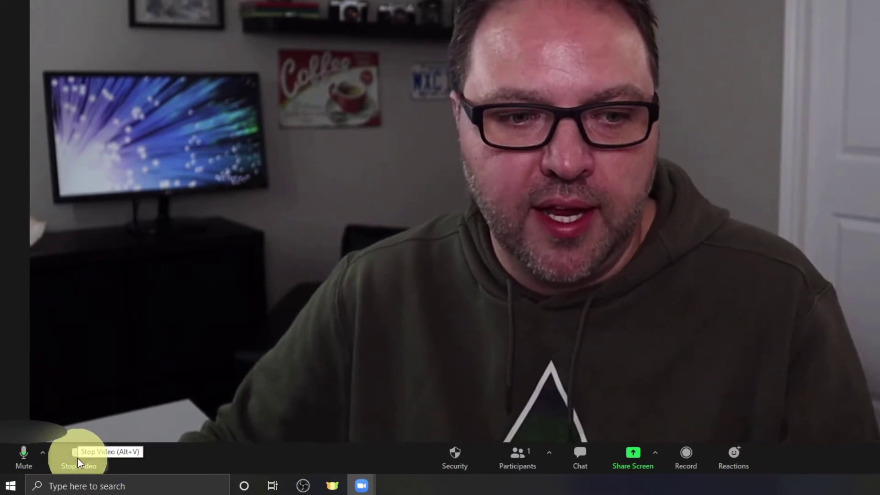
Turn the meeting camera off and back on
{"action": "left_click", "coordinate": [78, 458]}
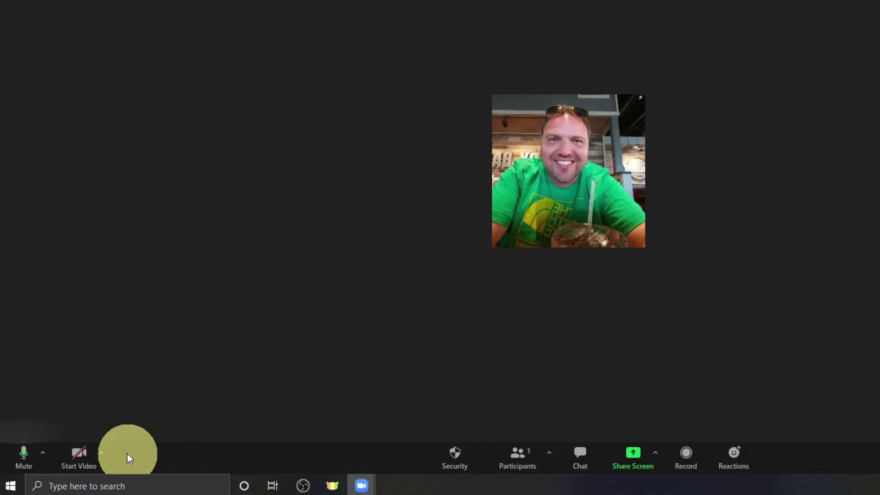
{"action": "left_click", "coordinate": [108, 448]}
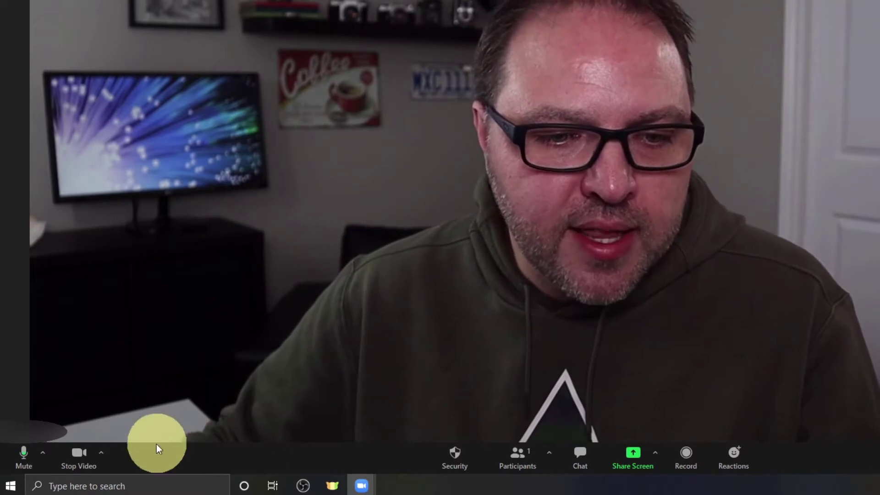
Open the Video Filters under Background & Filters in the video settings and move the settings window clear of the face in the video
{"action": "left_click", "coordinate": [104, 452]}
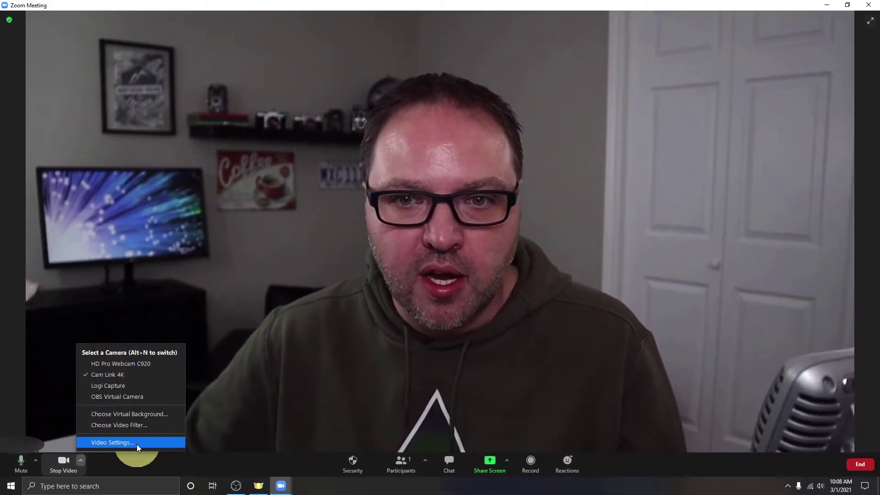
{"action": "left_click", "coordinate": [174, 433]}
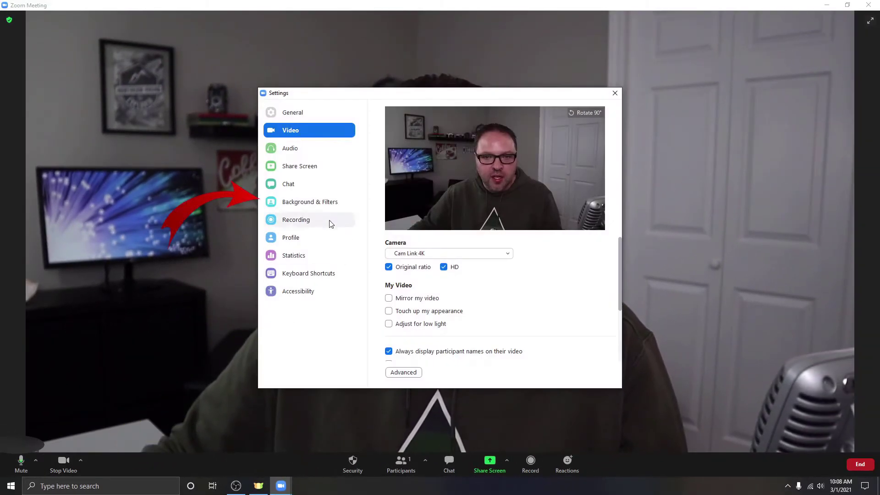
{"action": "left_click", "coordinate": [321, 206]}
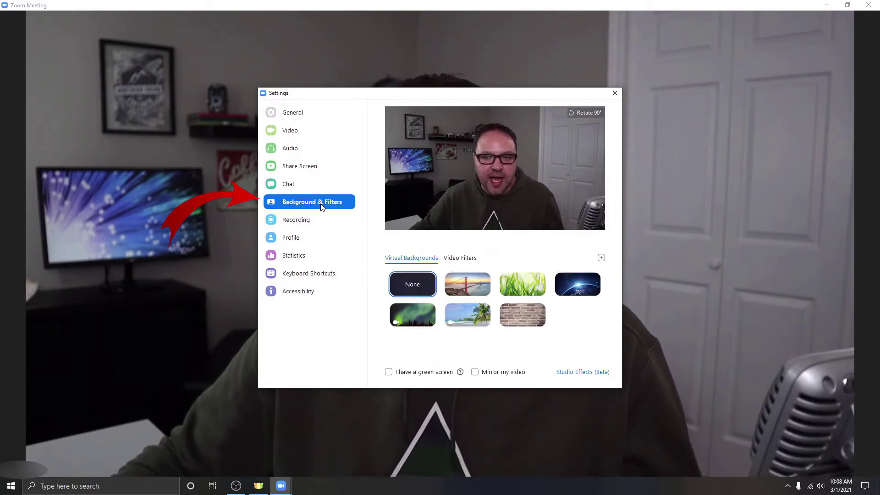
{"action": "left_click", "coordinate": [466, 259]}
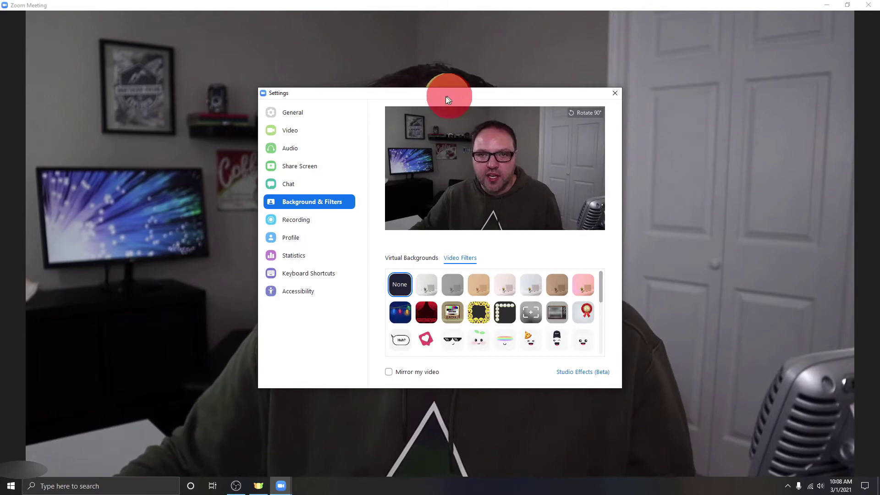
{"action": "left_click_drag", "start_coordinate": [445, 98], "coordinate": [171, 14]}
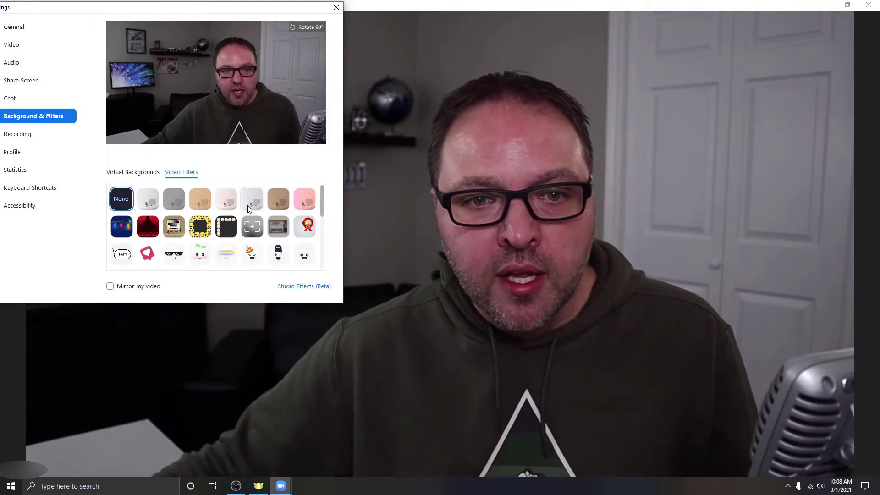
Try the gray, cool-toned and Sepia color filters on the video, and reset the filter to None
{"action": "left_click", "coordinate": [174, 198]}
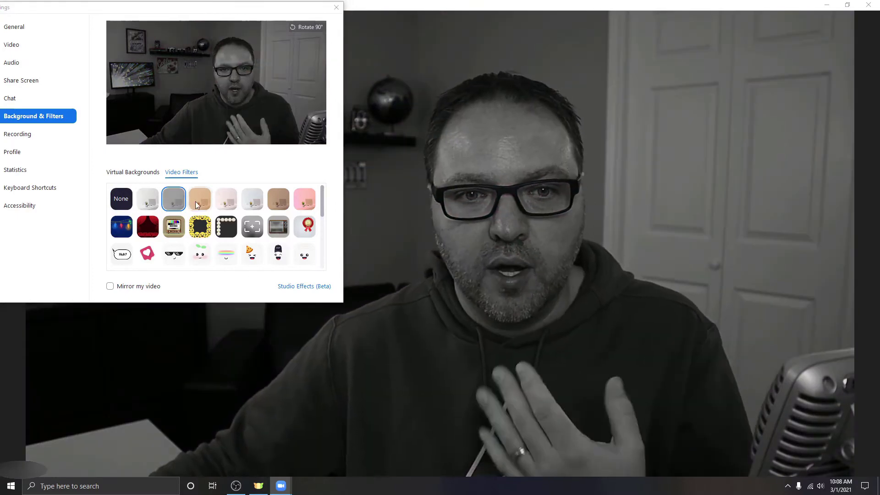
{"action": "left_click", "coordinate": [254, 196]}
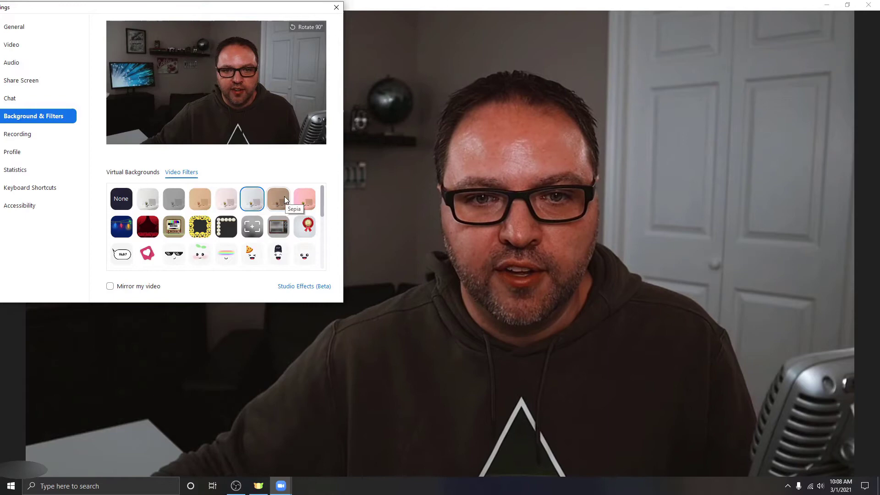
{"action": "left_click", "coordinate": [282, 197]}
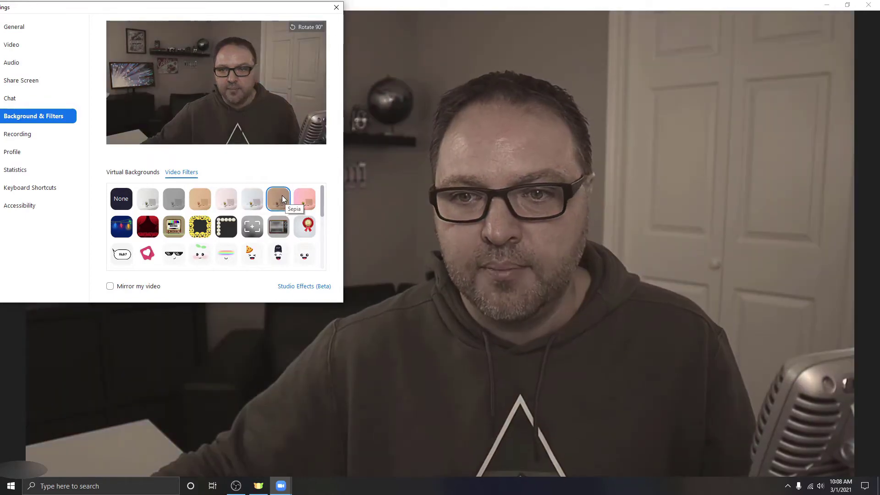
{"action": "left_click", "coordinate": [122, 204]}
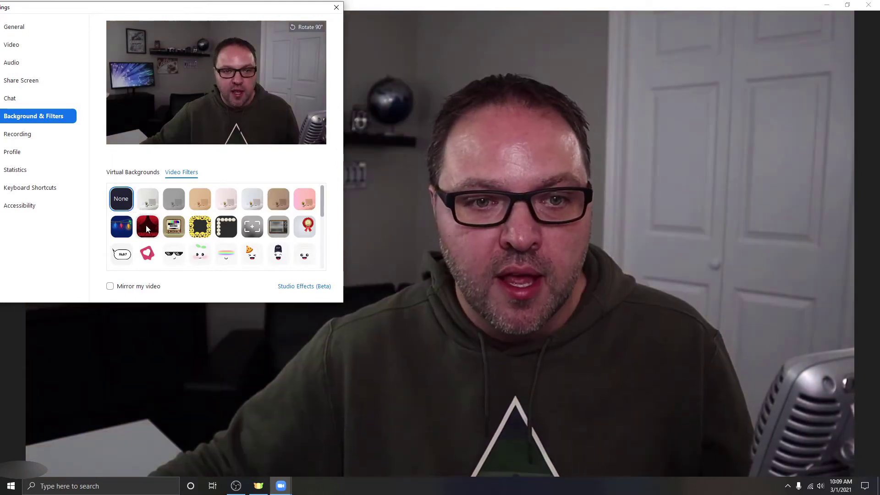
Try the Lights, Analog mini TV, Meet Happy, A New Zoom Window and Analog Television filters
{"action": "left_click", "coordinate": [122, 230]}
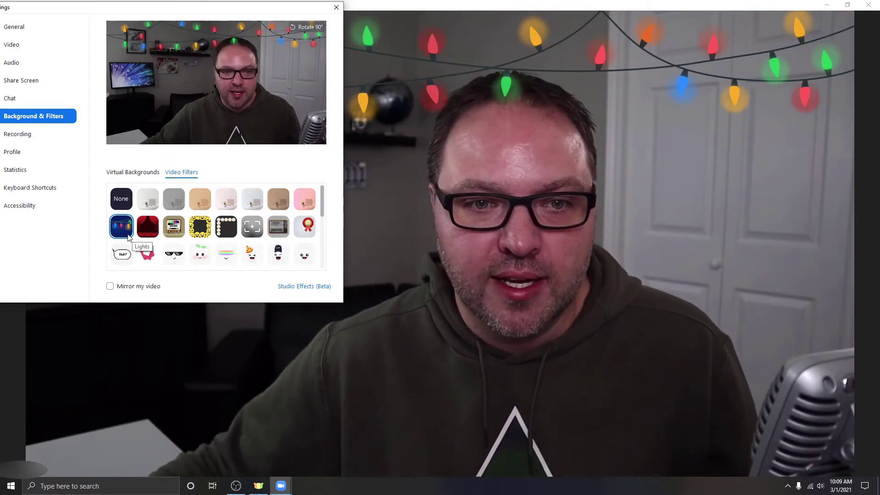
{"action": "left_click", "coordinate": [176, 227]}
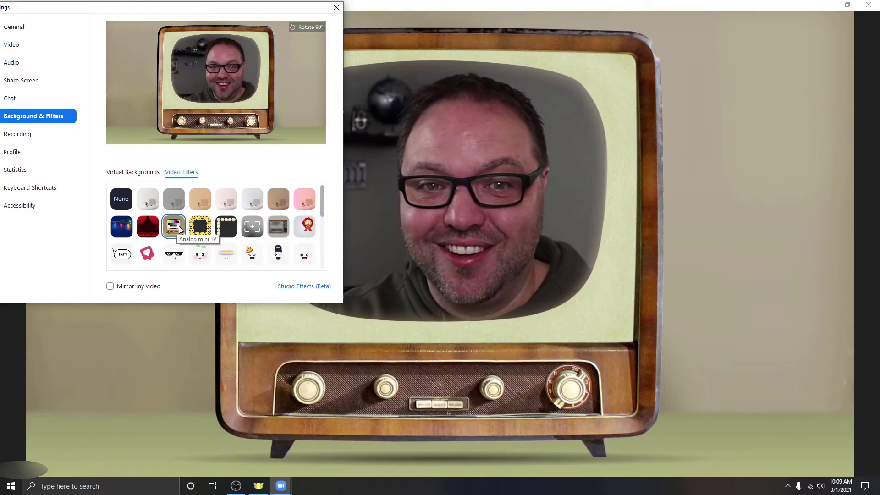
{"action": "left_click", "coordinate": [203, 232]}
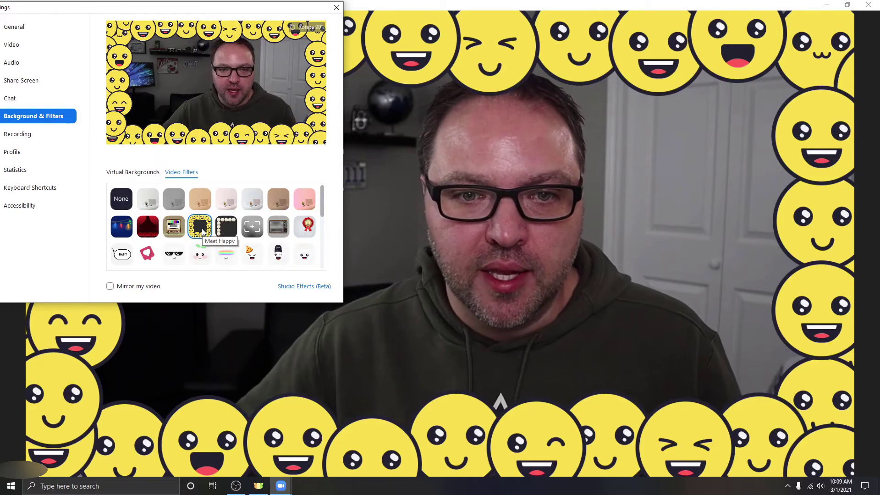
{"action": "left_click", "coordinate": [254, 228]}
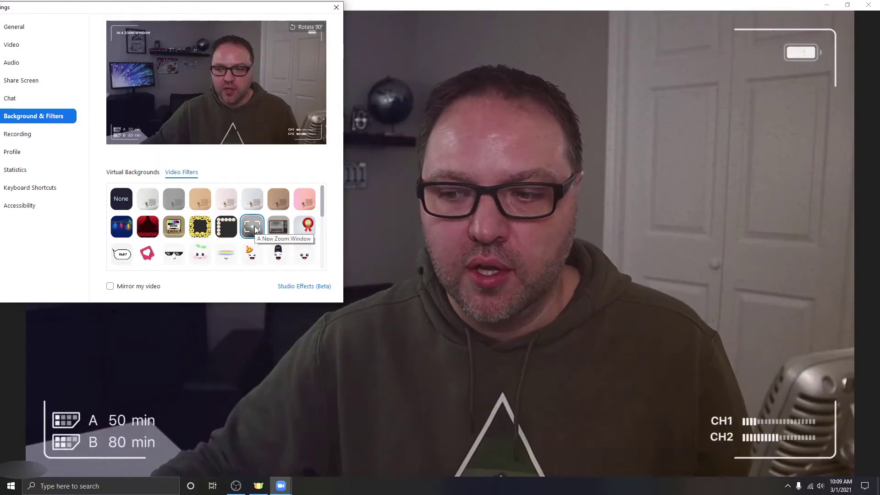
{"action": "left_click", "coordinate": [278, 227]}
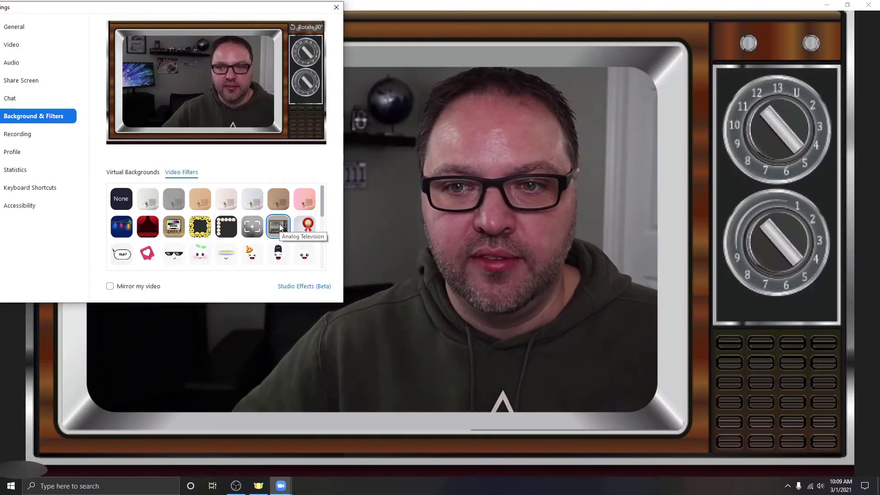
Try several face filters on the video, including Mini Zoom Hat, Prancer and Face Mask
{"action": "scroll", "coordinate": [289, 225], "scroll_direction": "down", "scroll_amount": 2}
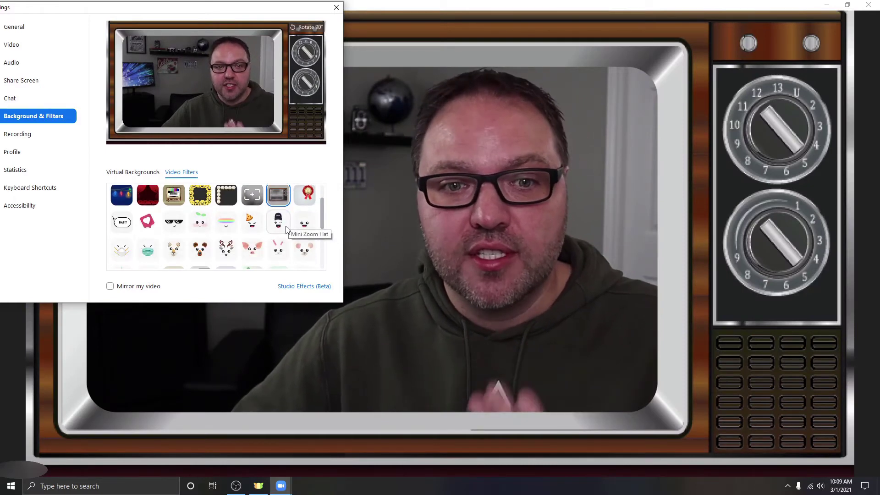
{"action": "left_click", "coordinate": [180, 226]}
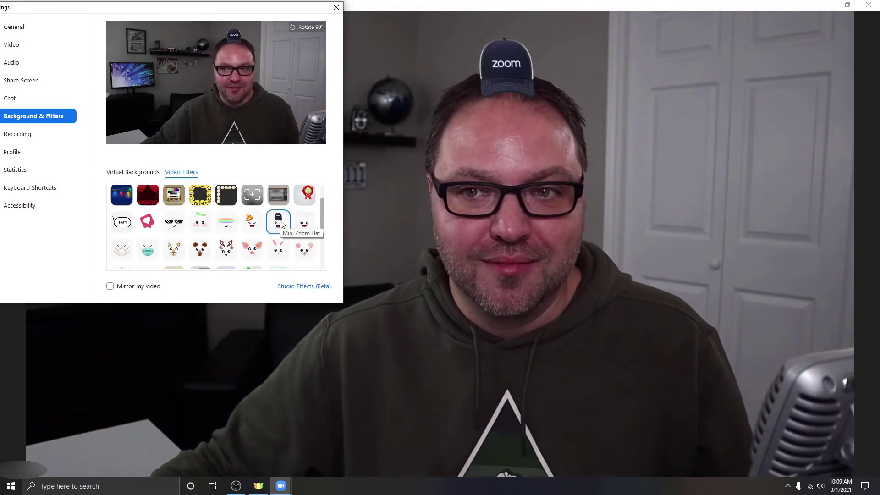
{"action": "scroll", "coordinate": [282, 223], "scroll_direction": "down", "scroll_amount": 1}
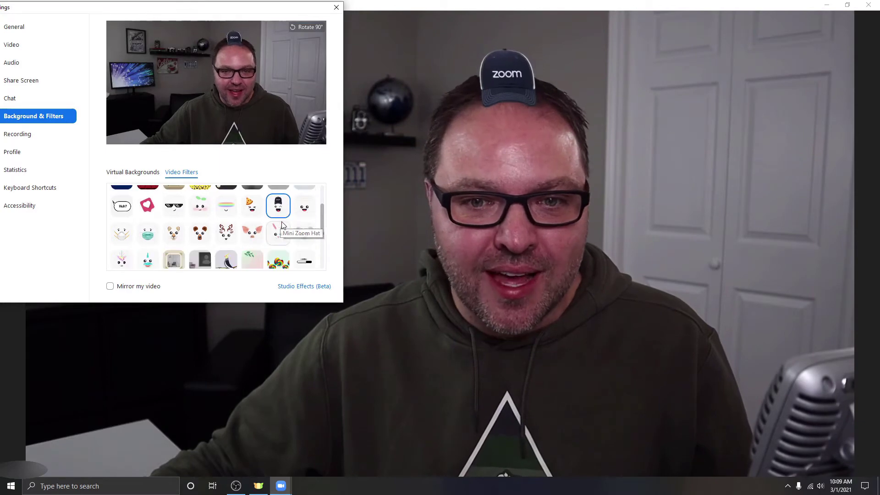
{"action": "scroll", "coordinate": [283, 224], "scroll_direction": "up", "scroll_amount": 1}
{"action": "left_click", "coordinate": [307, 199]}
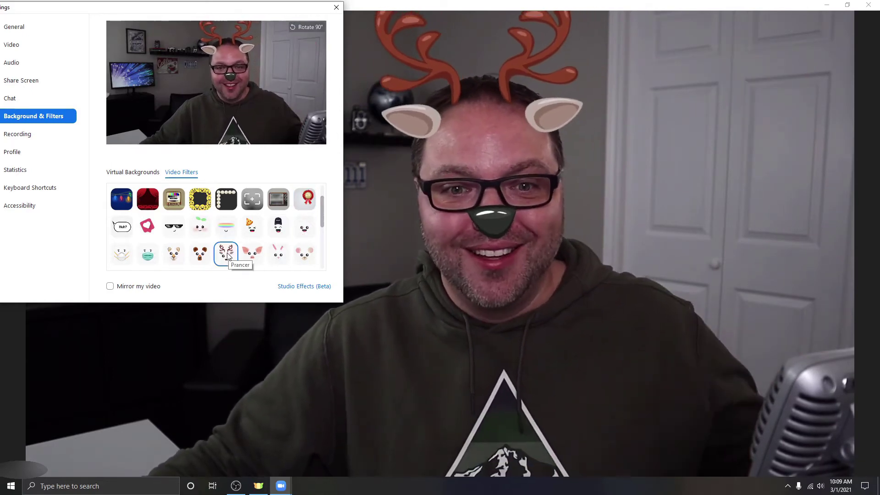
{"action": "left_click", "coordinate": [148, 255]}
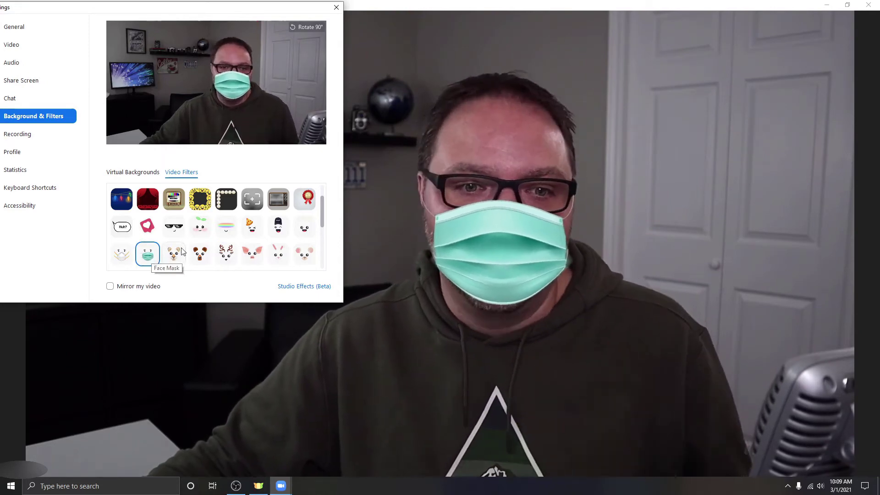
Try the Bird on Branch, Graduation cap and Bandit filters on the video
{"action": "scroll", "coordinate": [257, 248], "scroll_direction": "down", "scroll_amount": 2}
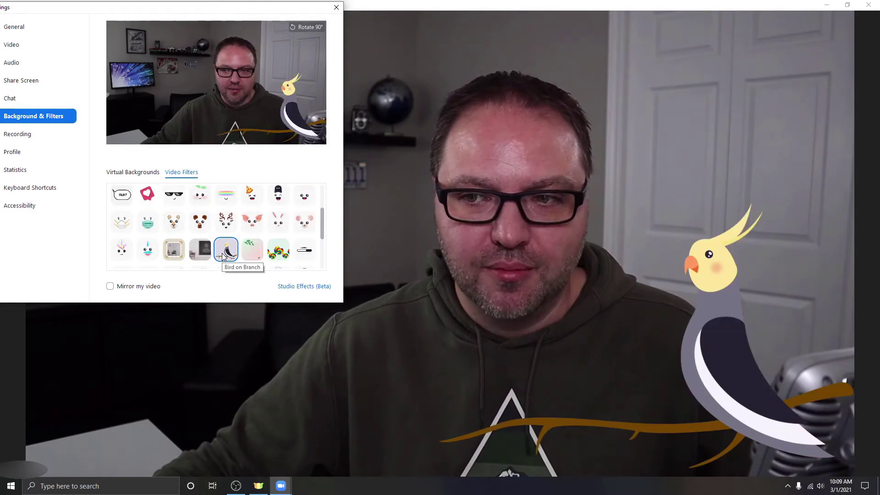
{"action": "scroll", "coordinate": [224, 254], "scroll_direction": "down", "scroll_amount": 4}
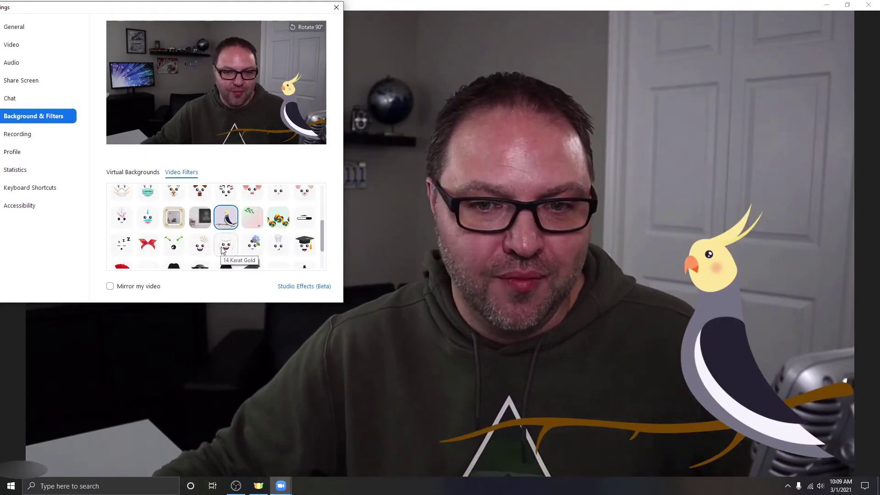
{"action": "left_click", "coordinate": [307, 231]}
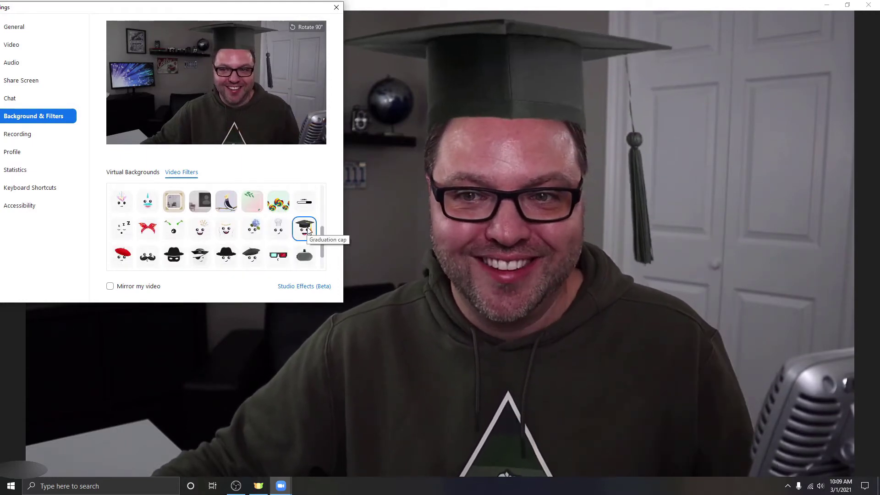
{"action": "scroll", "coordinate": [294, 238], "scroll_direction": "down", "scroll_amount": 1}
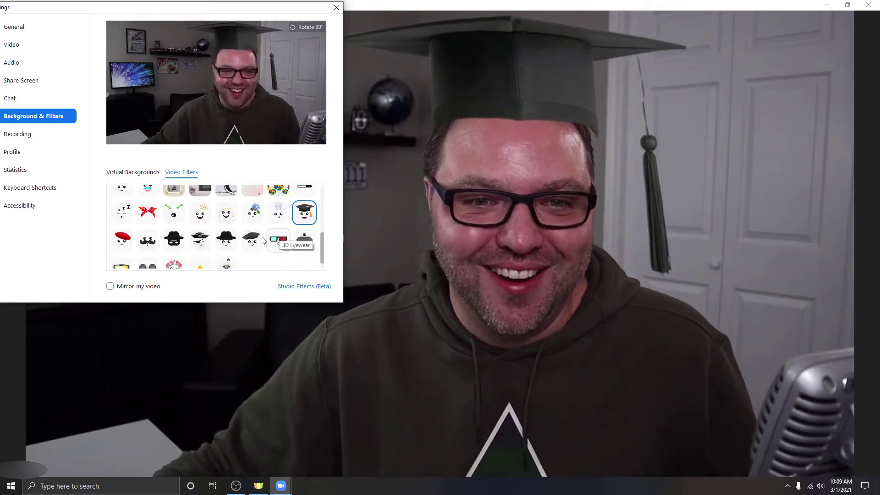
{"action": "left_click", "coordinate": [178, 243]}
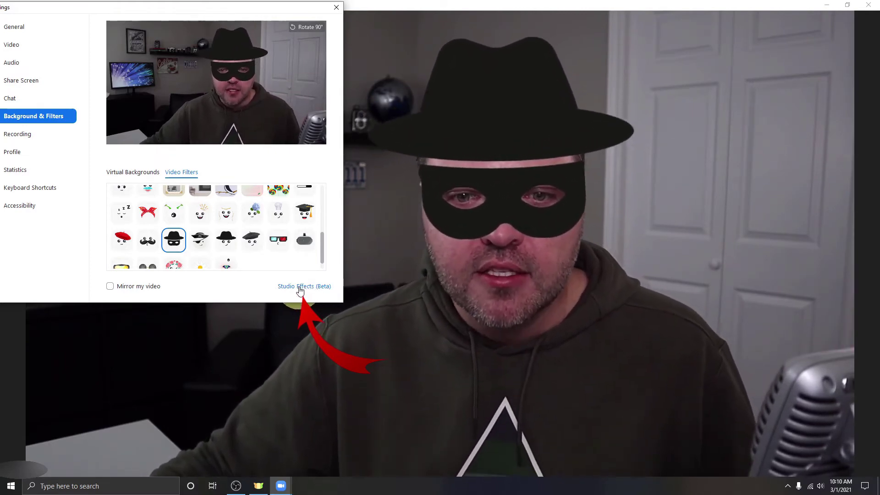
Open the Studio Effects (Beta) options and reset the video filter to None
{"action": "left_click", "coordinate": [299, 287]}
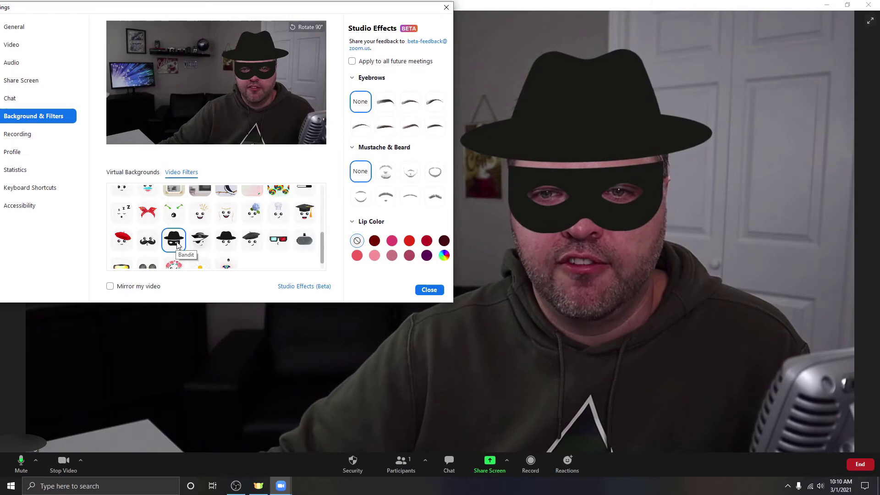
{"action": "scroll", "coordinate": [174, 238], "scroll_direction": "up", "scroll_amount": 5}
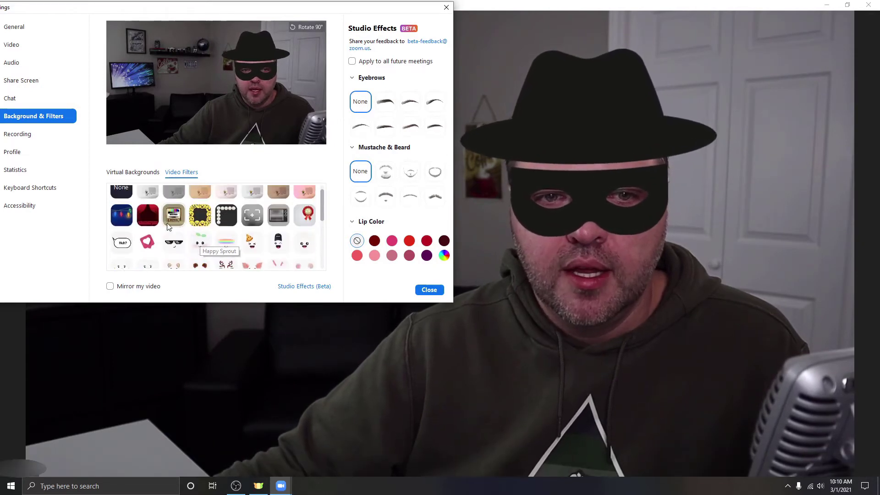
{"action": "scroll", "coordinate": [167, 226], "scroll_direction": "up", "scroll_amount": 1}
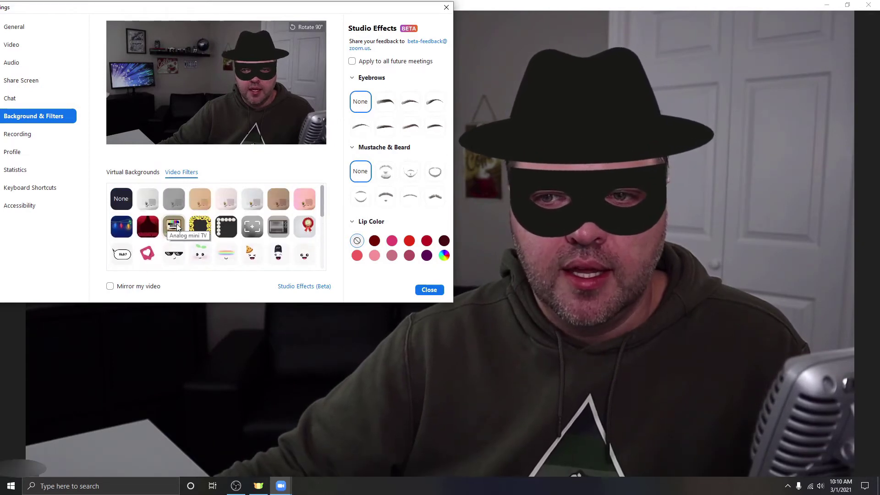
{"action": "left_click", "coordinate": [120, 201]}
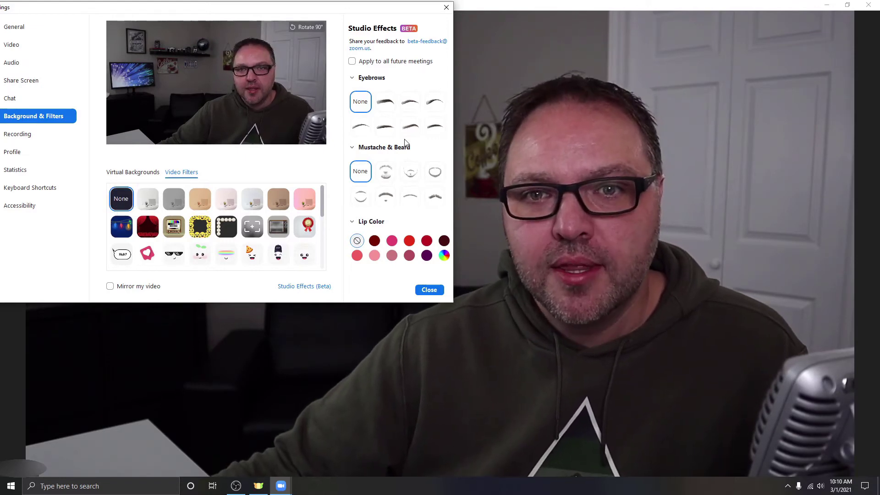
Apply the first eyebrow style and the third beard style in Caramel, raising the opacity of both to about maximum
{"action": "left_click", "coordinate": [390, 108]}
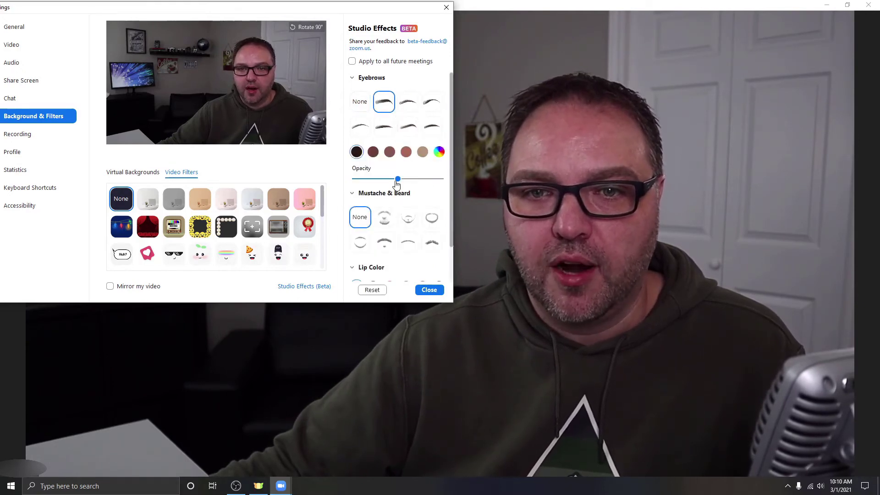
{"action": "left_click_drag", "start_coordinate": [431, 182], "coordinate": [448, 187]}
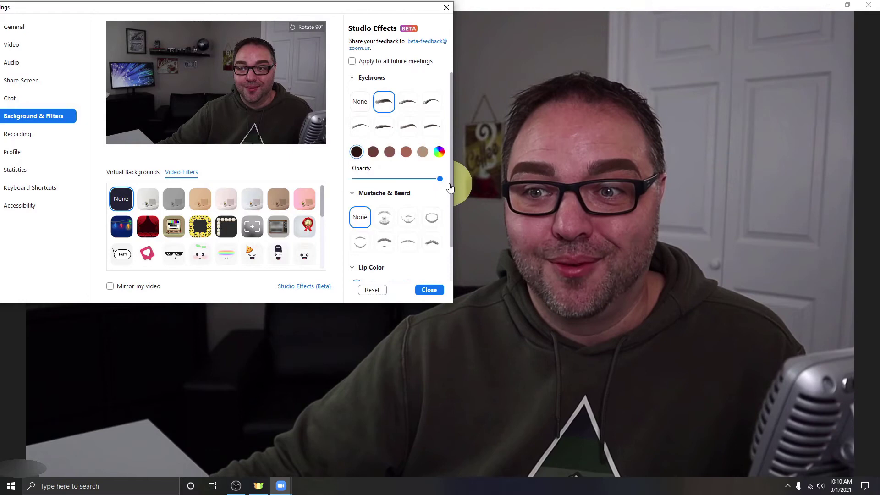
{"action": "scroll", "coordinate": [420, 229], "scroll_direction": "down", "scroll_amount": 1}
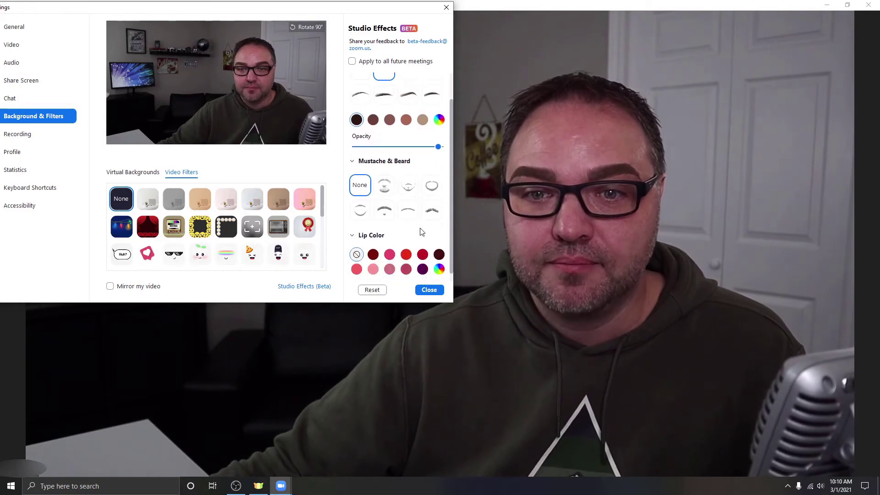
{"action": "left_click", "coordinate": [431, 191]}
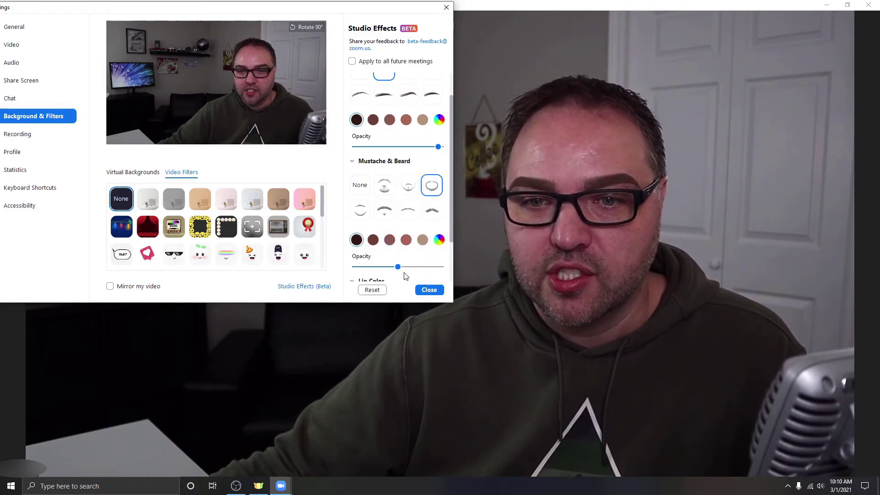
{"action": "left_click_drag", "start_coordinate": [427, 269], "coordinate": [469, 274]}
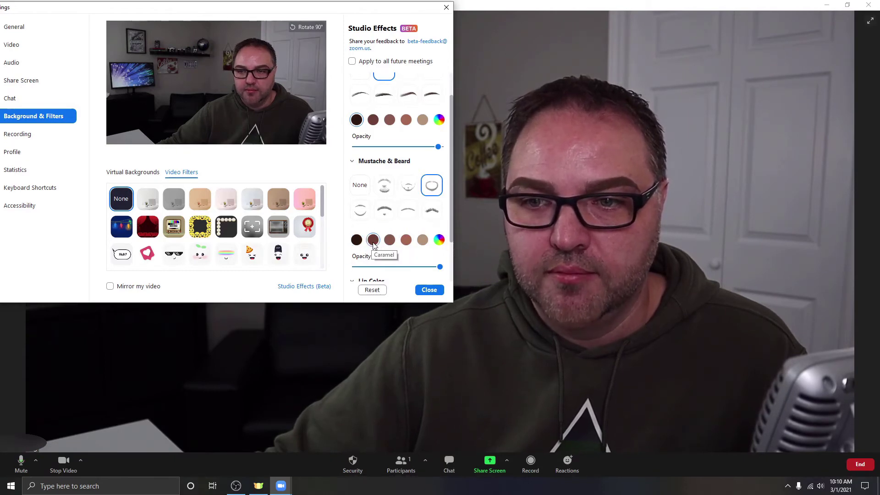
Try a red lip color with increased opacity, and clear the lip color again
{"action": "scroll", "coordinate": [403, 222], "scroll_direction": "down", "scroll_amount": 3}
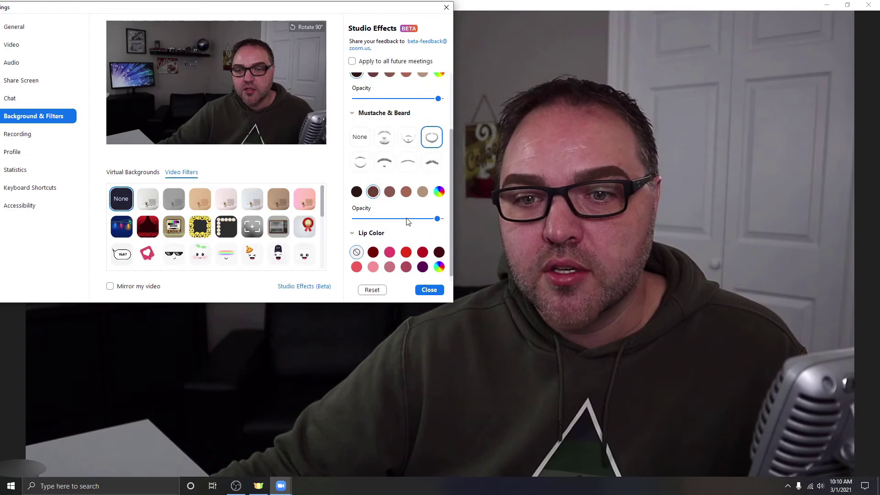
{"action": "left_click", "coordinate": [420, 250]}
{"action": "scroll", "coordinate": [421, 268], "scroll_direction": "down", "scroll_amount": 2}
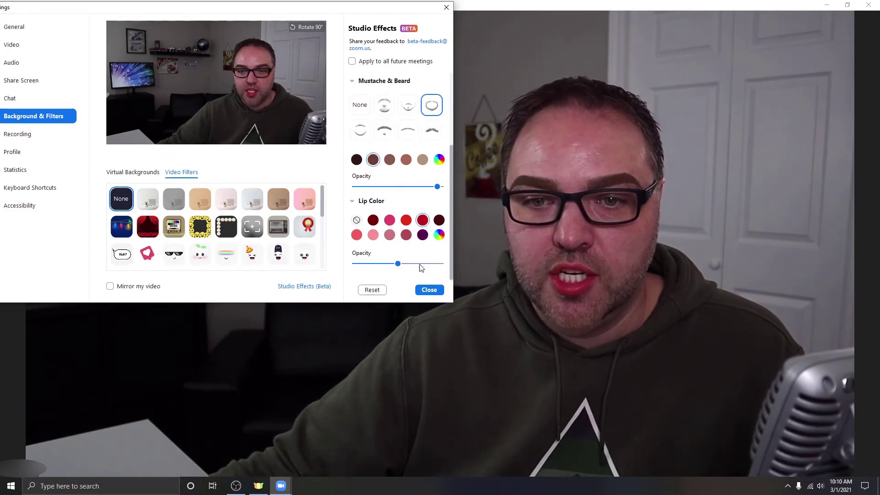
{"action": "left_click_drag", "start_coordinate": [397, 265], "coordinate": [408, 265]}
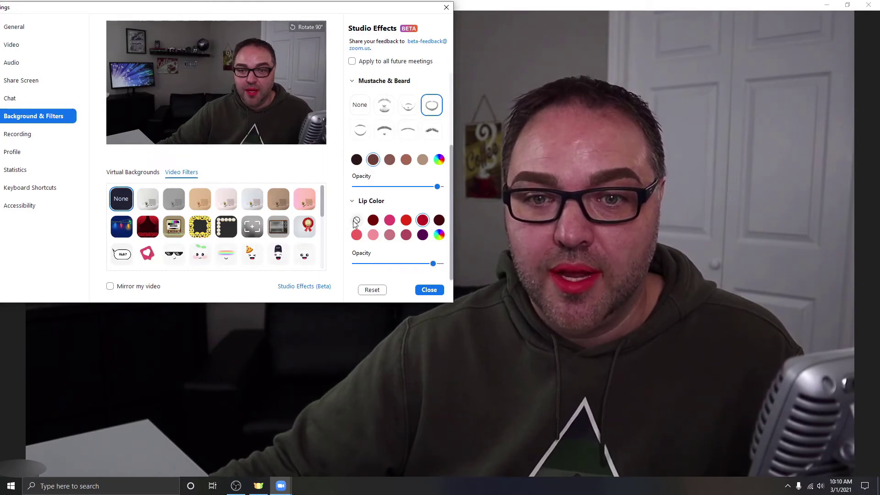
{"action": "left_click", "coordinate": [355, 222]}
Apply a custom bright green lip color from the basic colors
{"action": "left_click", "coordinate": [439, 260]}
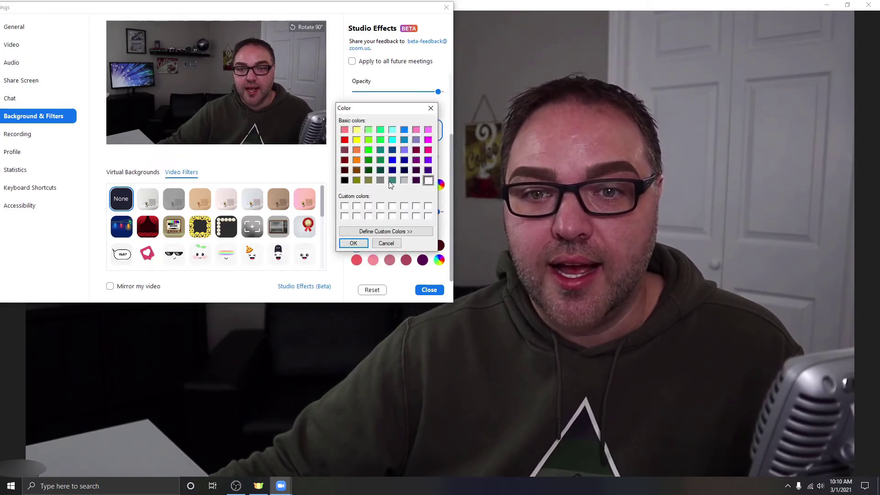
{"action": "left_click", "coordinate": [383, 140]}
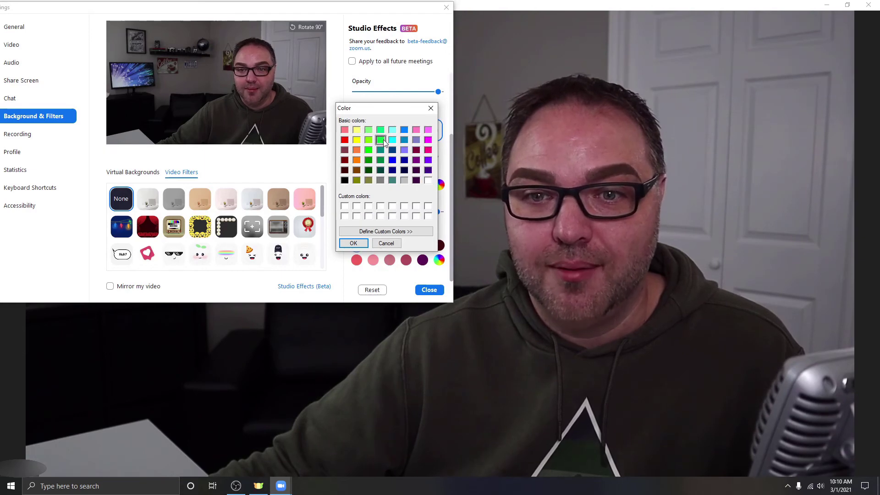
{"action": "left_click", "coordinate": [361, 245]}
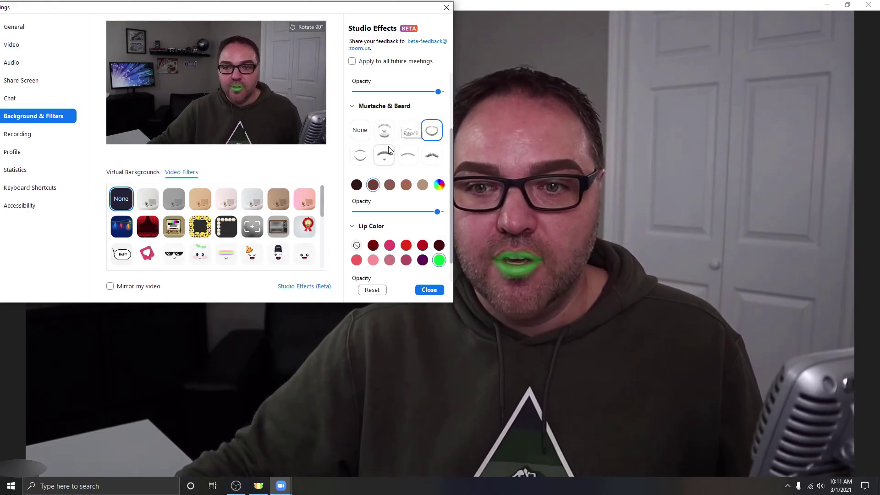
Turn off applying the Studio Effects to all future meetings and add the Mosaic Eyewear video filter
{"action": "scroll", "coordinate": [387, 147], "scroll_direction": "up", "scroll_amount": 4}
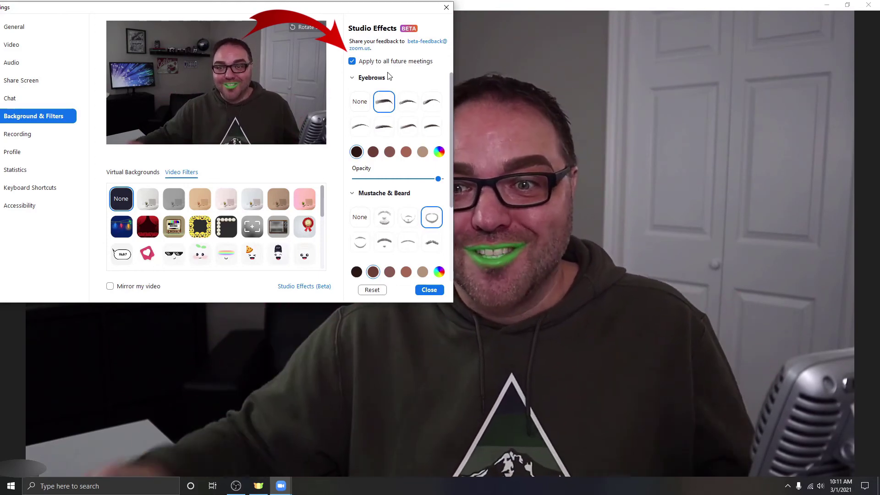
{"action": "left_click", "coordinate": [352, 61]}
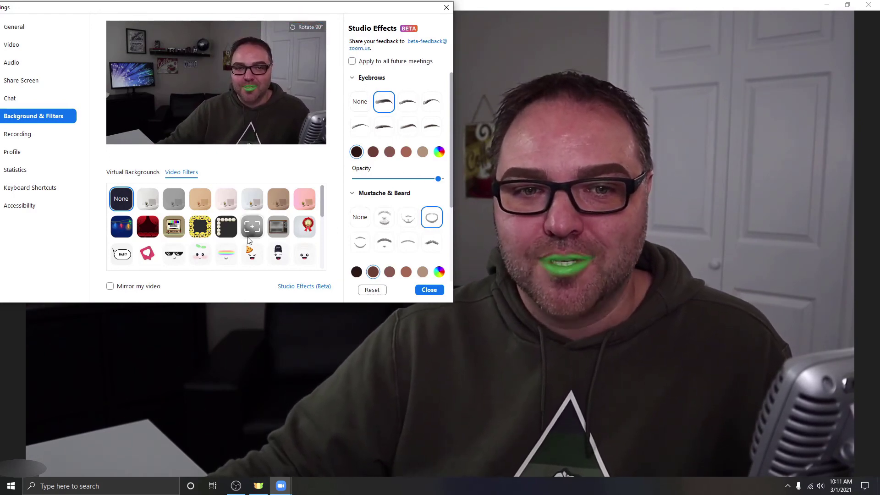
{"action": "left_click", "coordinate": [180, 256]}
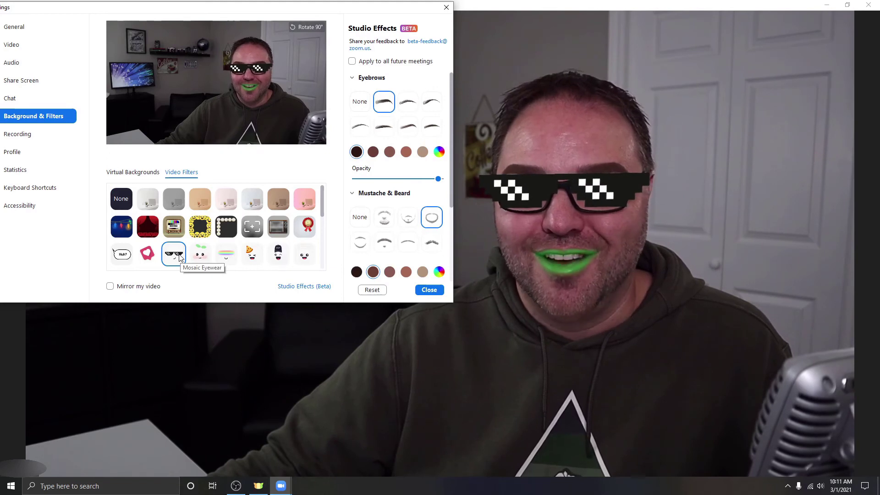